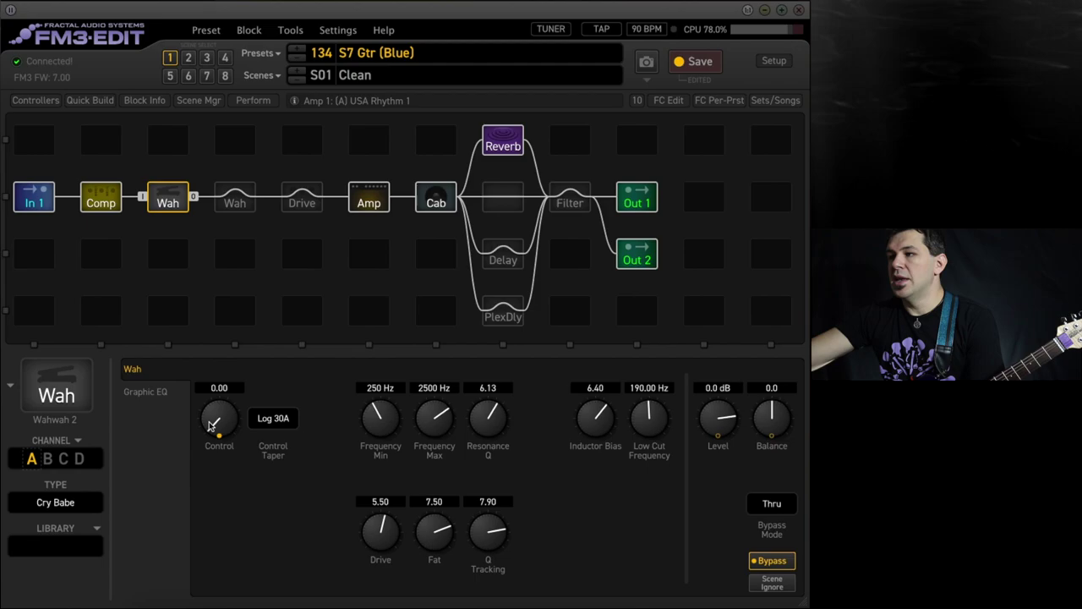
Step: Check that the Cry Babe wah Control's modifier source is Envelope Follower, leaving it unchanged
{"action": "double_click", "coordinate": [212, 424]}
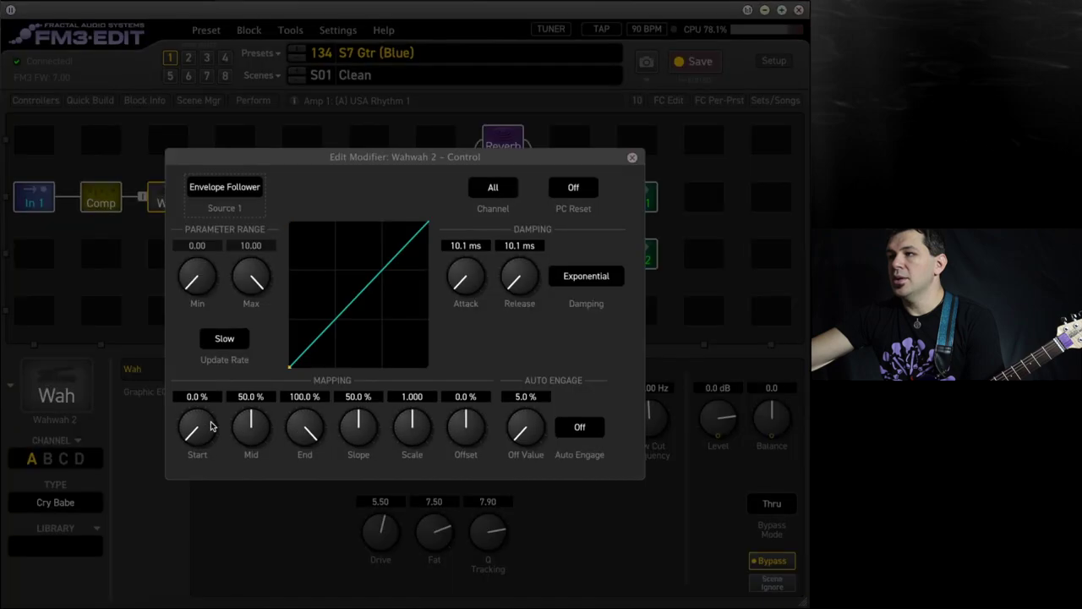
{"action": "left_click", "coordinate": [228, 190]}
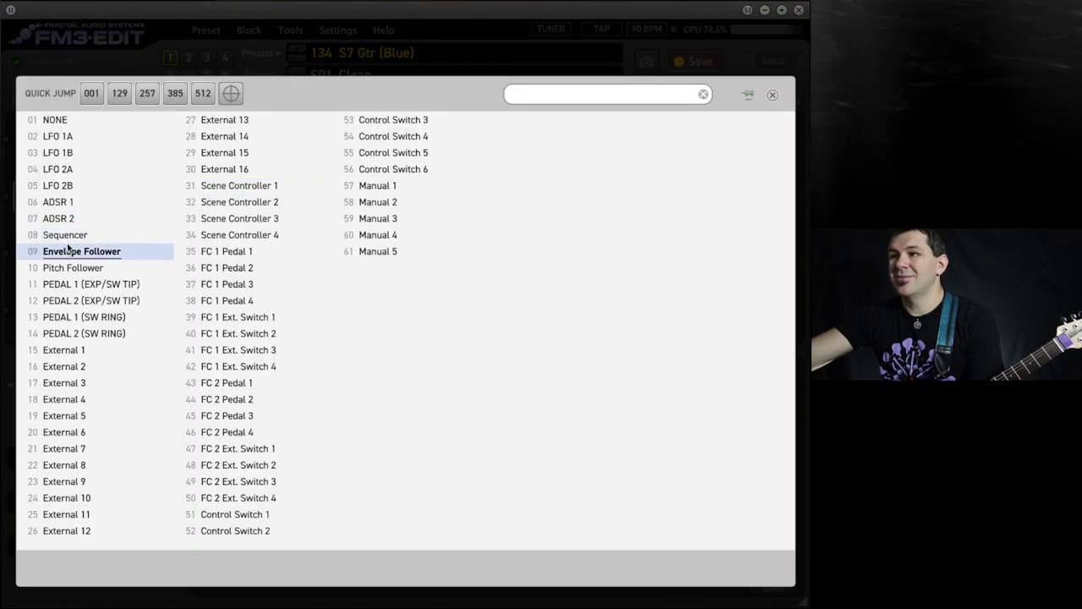
{"action": "left_click", "coordinate": [122, 64]}
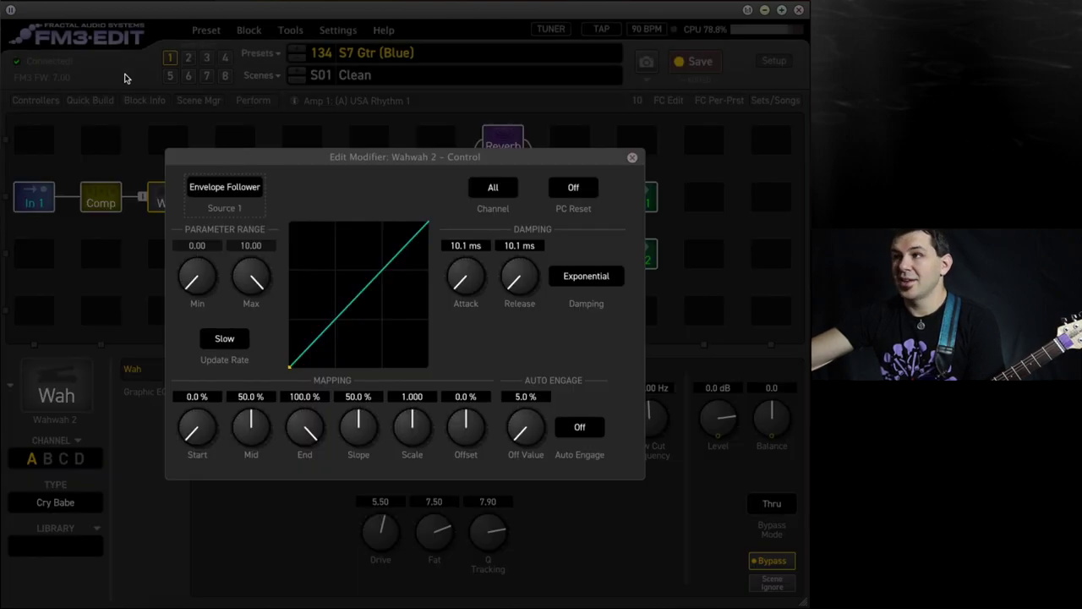
{"action": "left_click", "coordinate": [122, 161]}
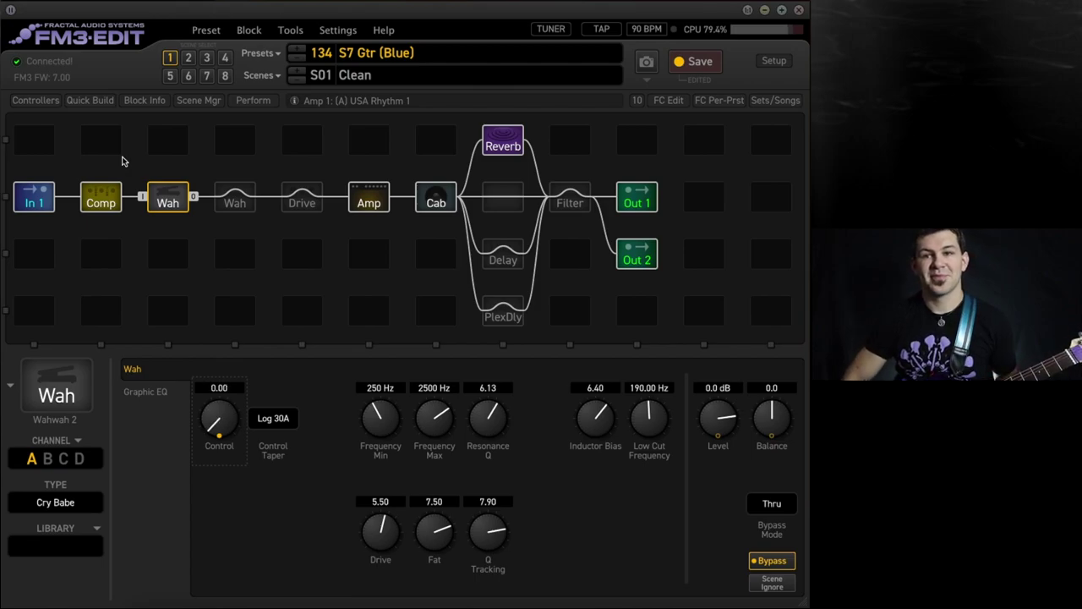
{"action": "left_click", "coordinate": [44, 103]}
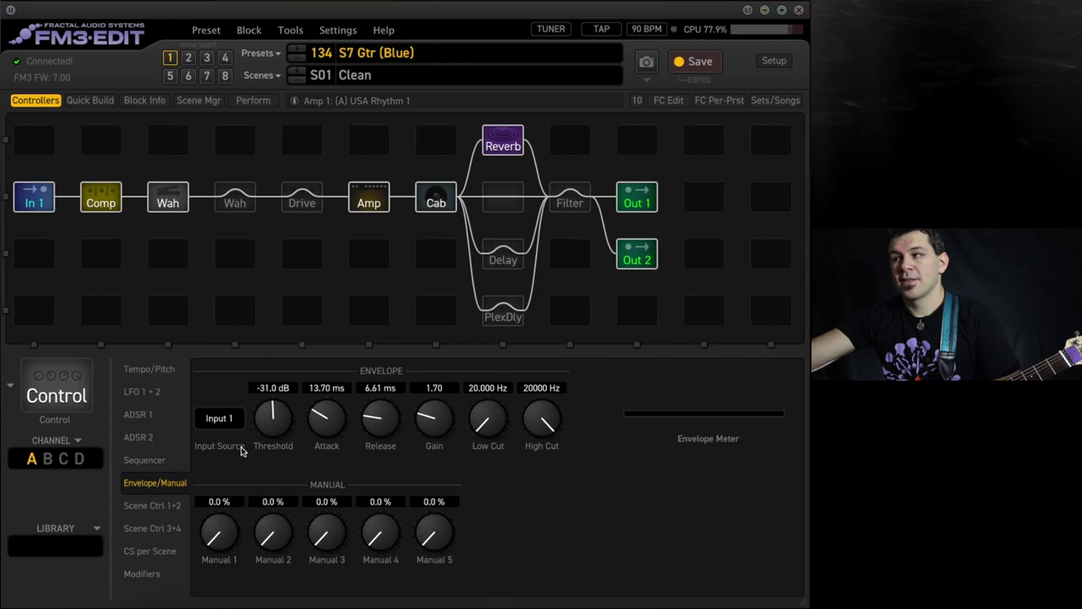
{"action": "double_click", "coordinate": [433, 412]}
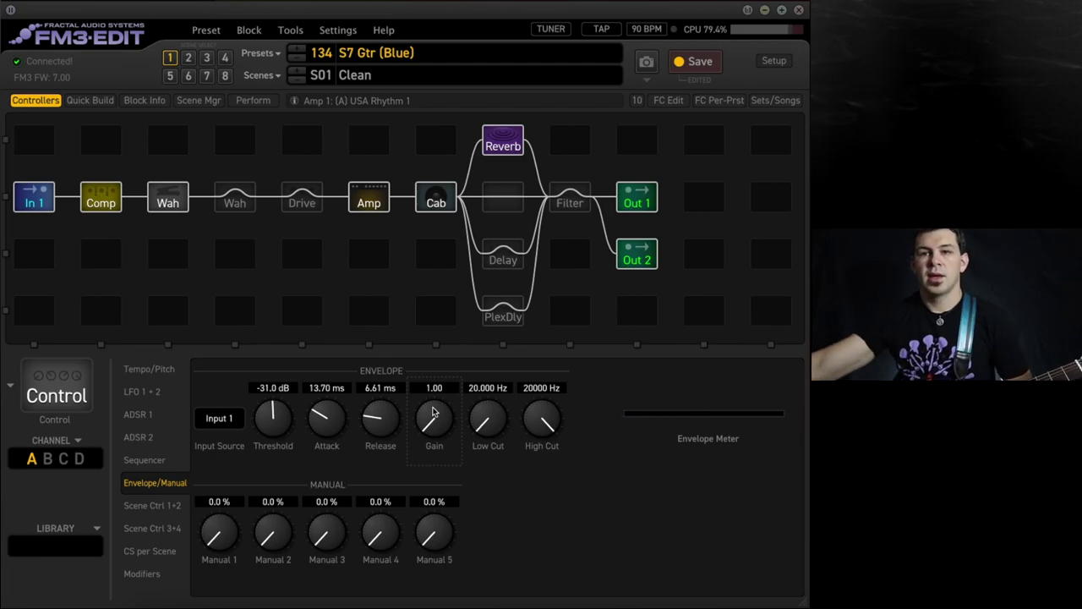
{"action": "scroll", "coordinate": [433, 412], "scroll_direction": "up", "scroll_amount": 5}
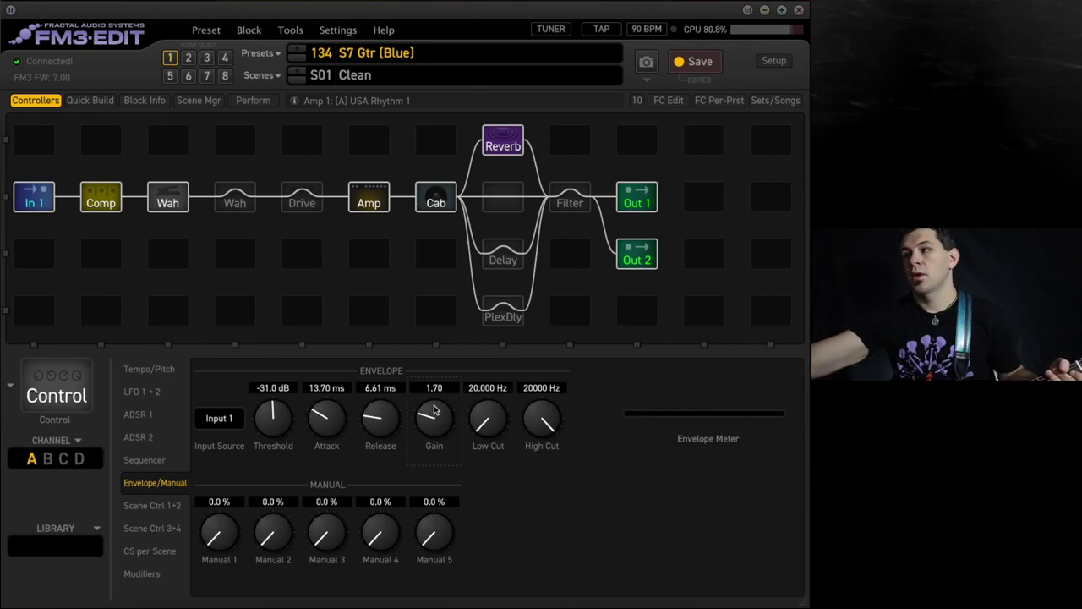
{"action": "left_click_drag", "start_coordinate": [434, 415], "coordinate": [461, 197]}
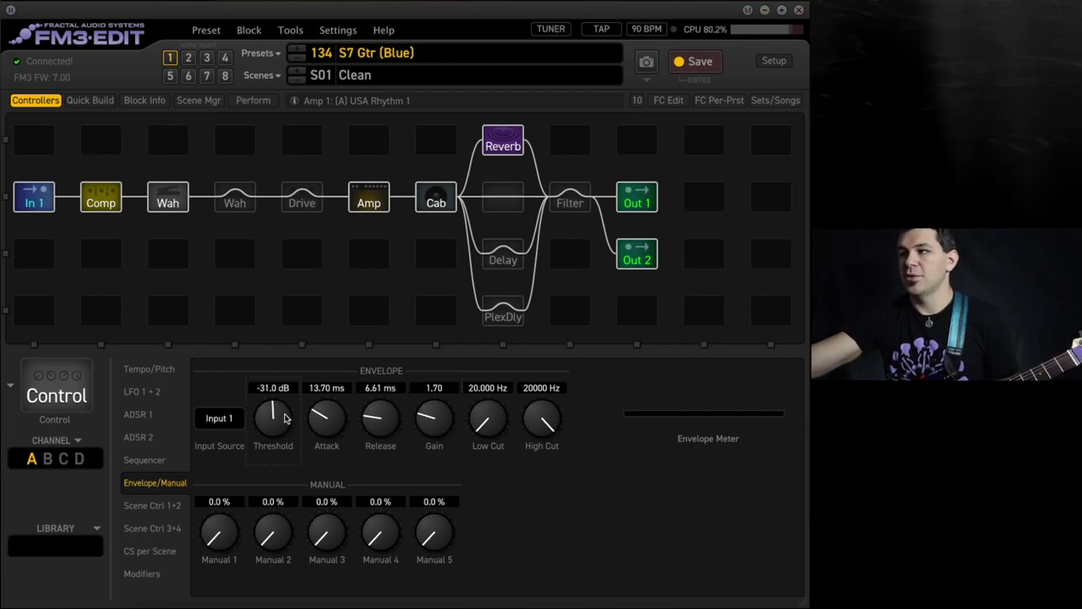
{"action": "scroll", "coordinate": [286, 418], "scroll_direction": "down", "scroll_amount": 10}
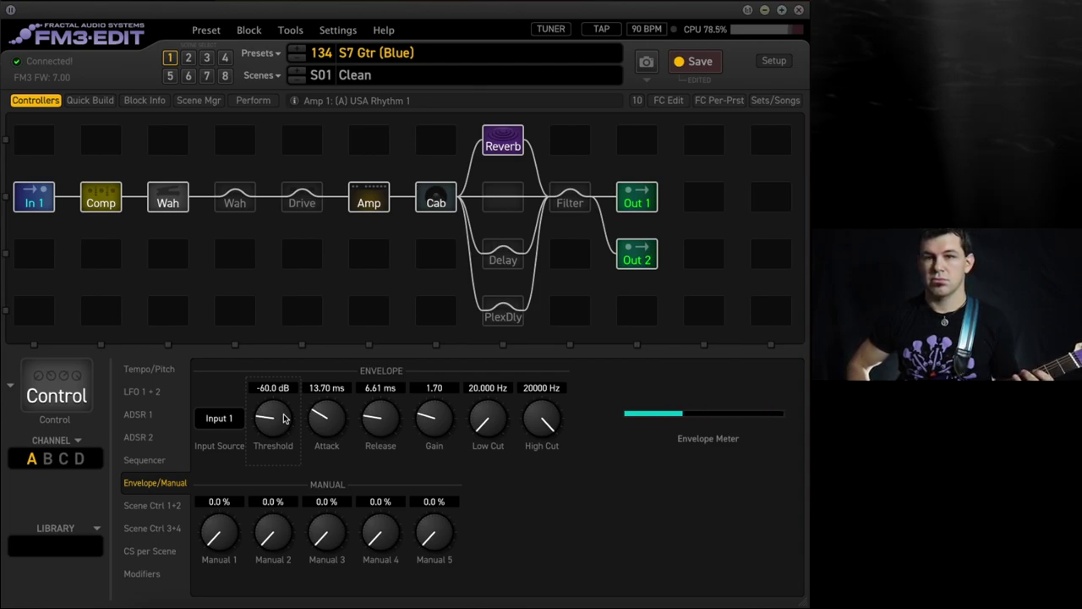
{"action": "left_click_drag", "start_coordinate": [285, 418], "coordinate": [273, 230]}
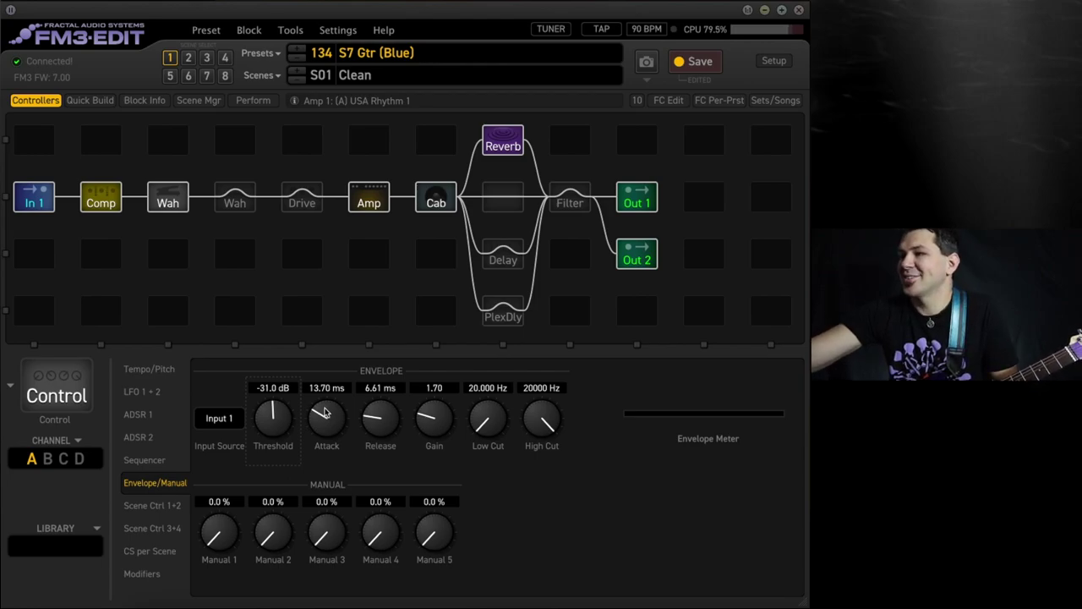
{"action": "double_click", "coordinate": [327, 415]}
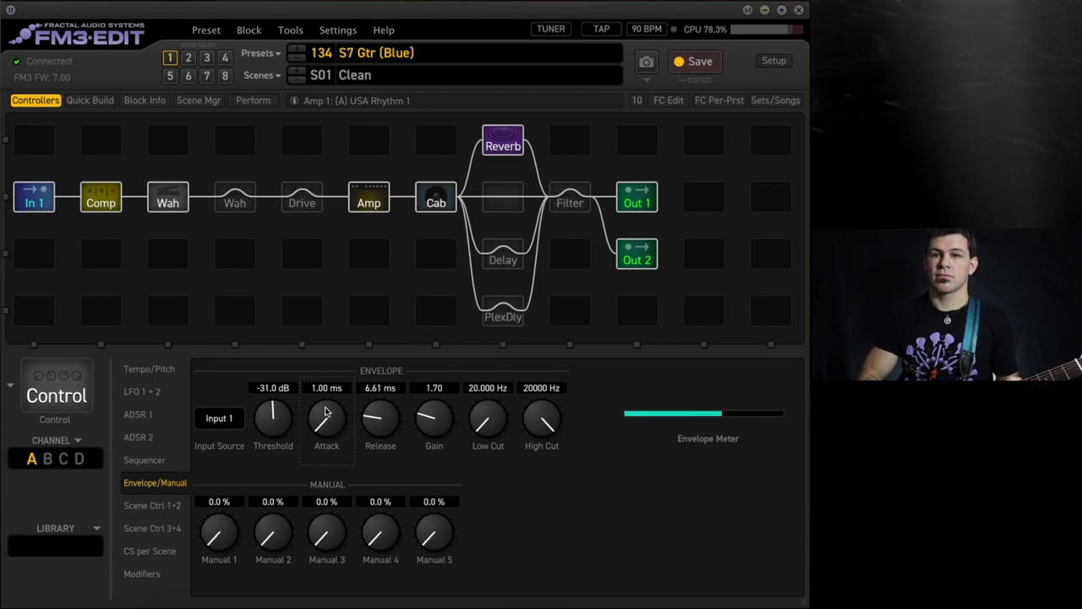
{"action": "key", "text": "ctrl+z"}
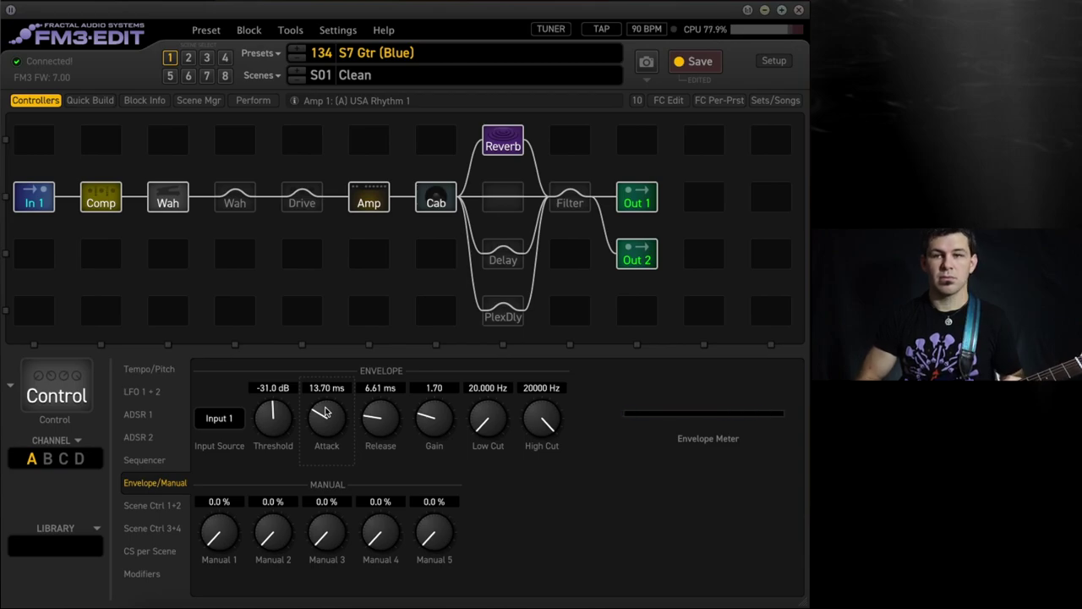
{"action": "left_click_drag", "start_coordinate": [325, 412], "coordinate": [321, 309]}
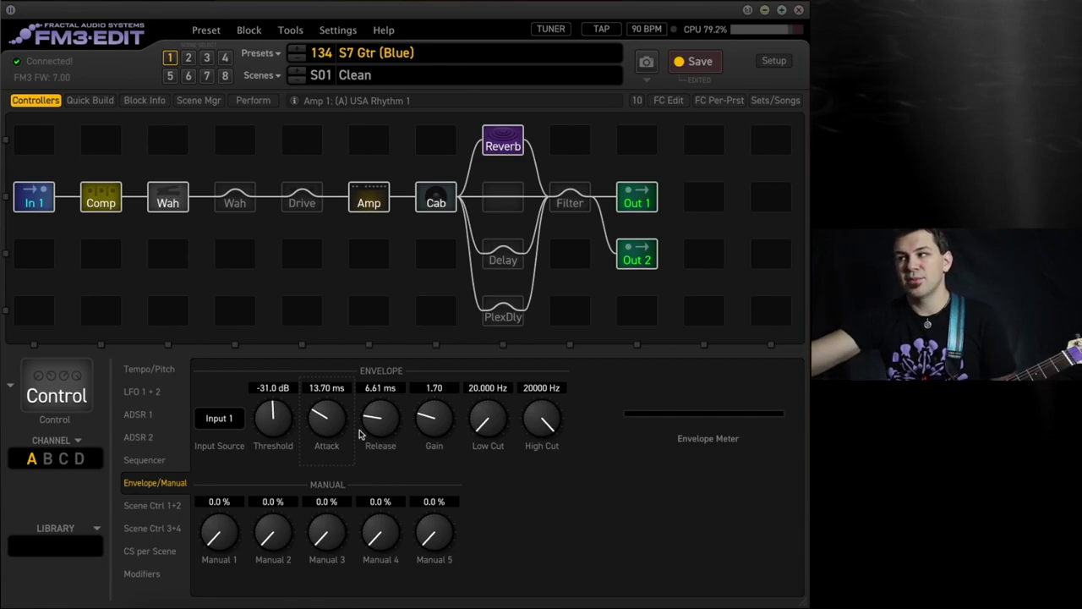
{"action": "scroll", "coordinate": [386, 423], "scroll_direction": "down", "scroll_amount": 5}
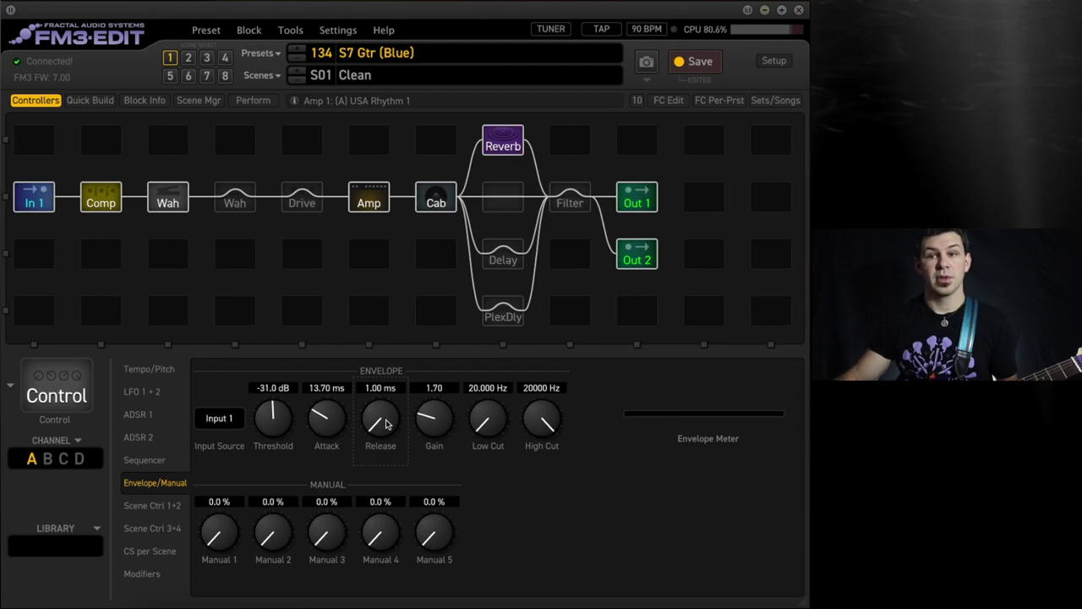
{"action": "scroll", "coordinate": [385, 424], "scroll_direction": "up", "scroll_amount": 3}
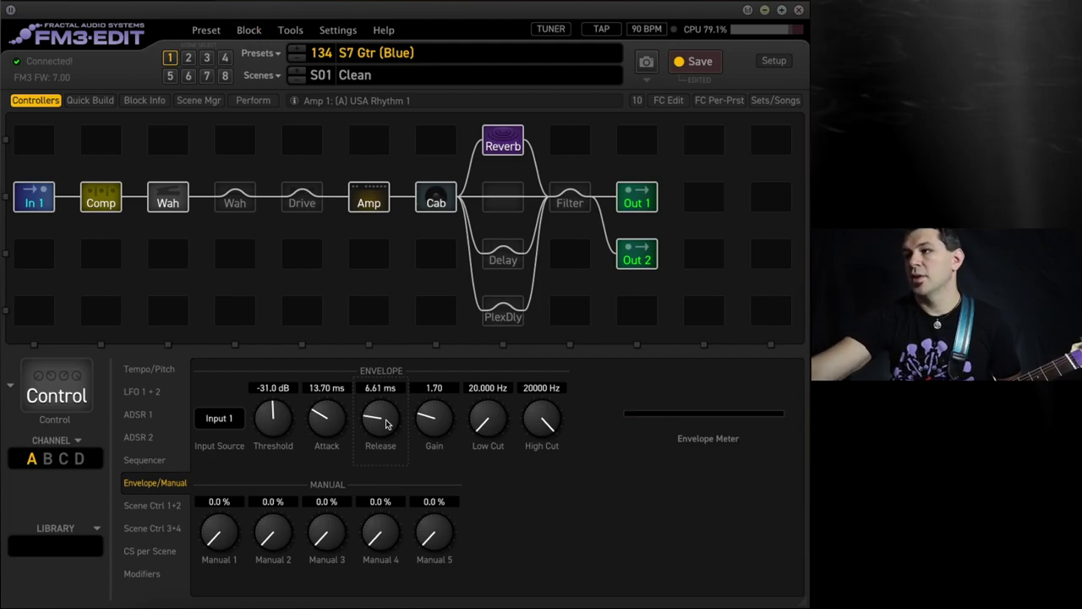
{"action": "left_click_drag", "start_coordinate": [385, 424], "coordinate": [383, 258]}
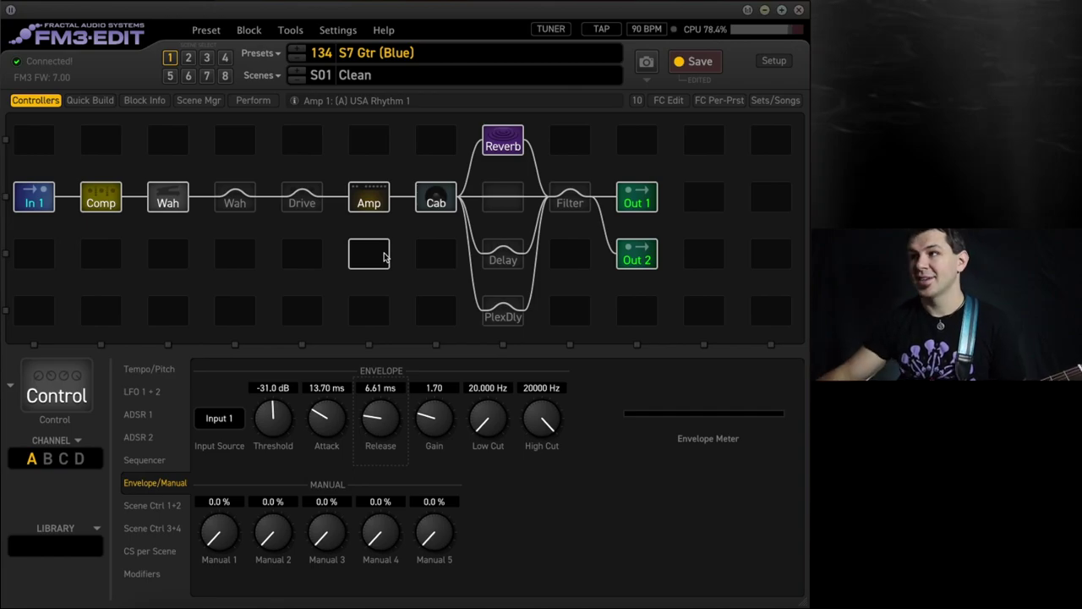
Step: Select the Wah block, try Frequency Max at 2031 Hz, then reset it to 2500 Hz
{"action": "left_click", "coordinate": [181, 200]}
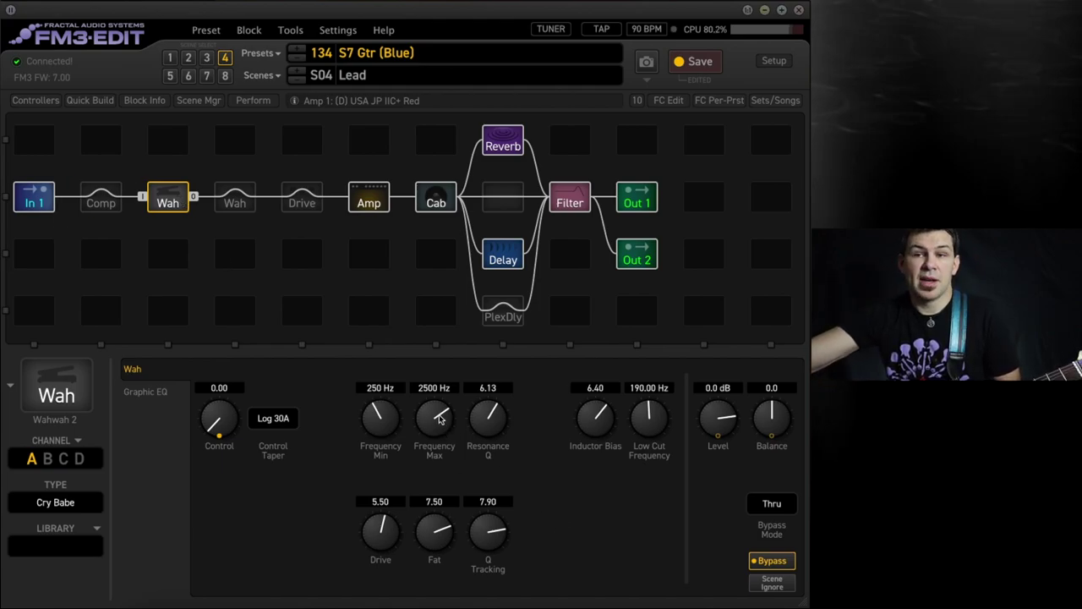
{"action": "left_click_drag", "start_coordinate": [440, 418], "coordinate": [429, 440]}
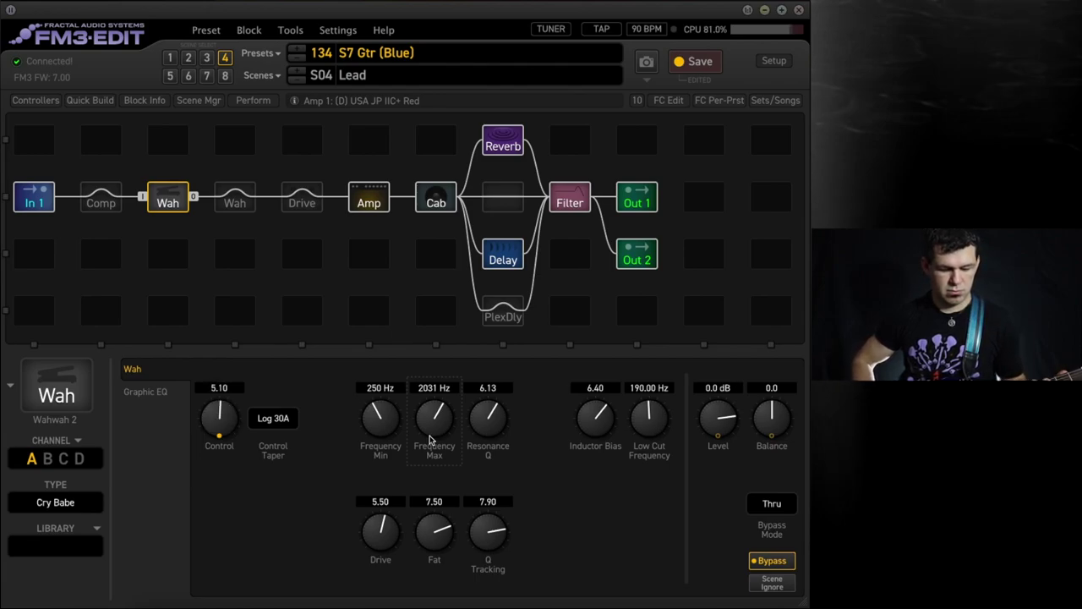
{"action": "double_click", "coordinate": [429, 440]}
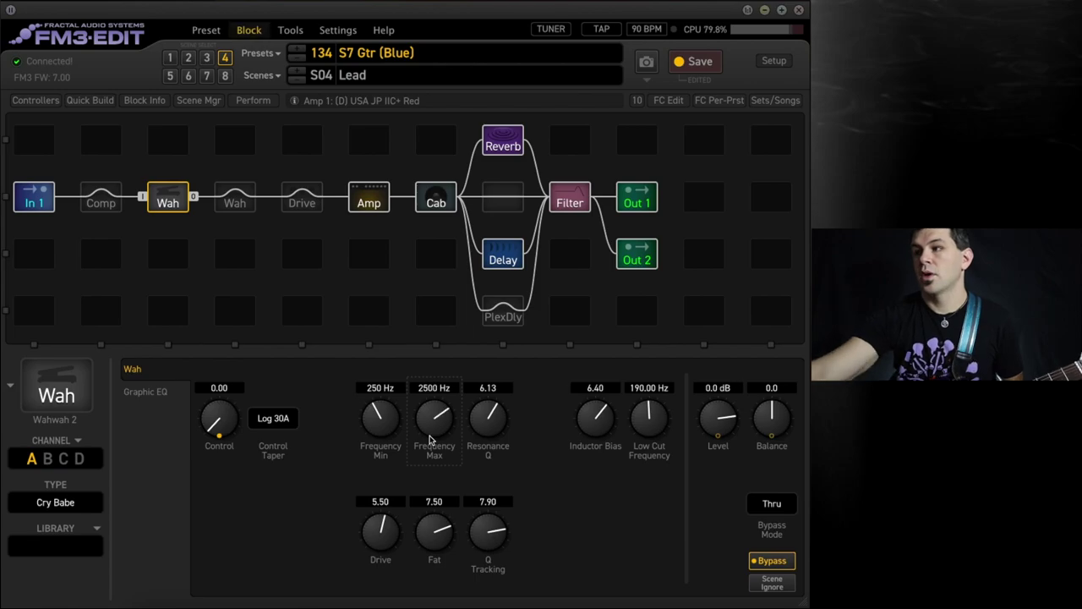
Step: Show the controller settings on channel B and set the envelope Attack to 13.70 ms
{"action": "left_click", "coordinate": [36, 100]}
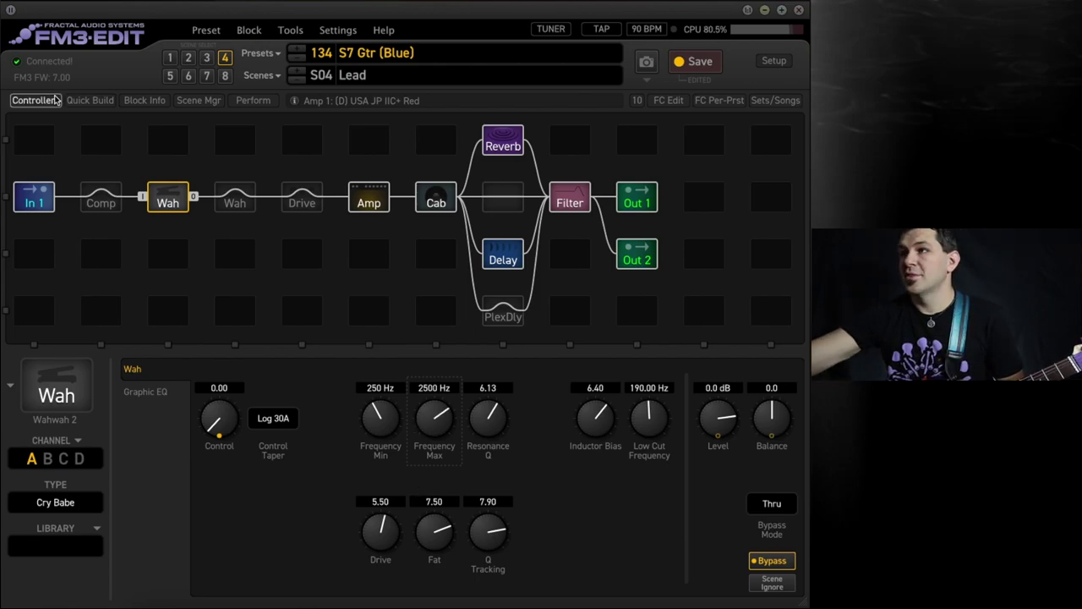
{"action": "left_click", "coordinate": [47, 460]}
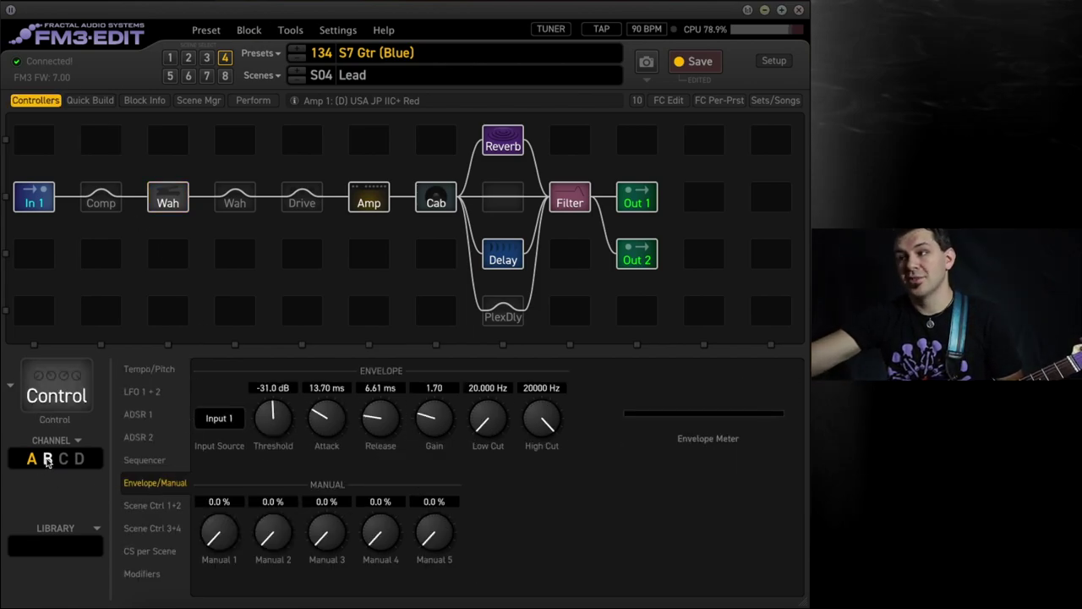
{"action": "double_click", "coordinate": [327, 388]}
{"action": "type", "text": "13.7"}
{"action": "key", "text": "Return"}
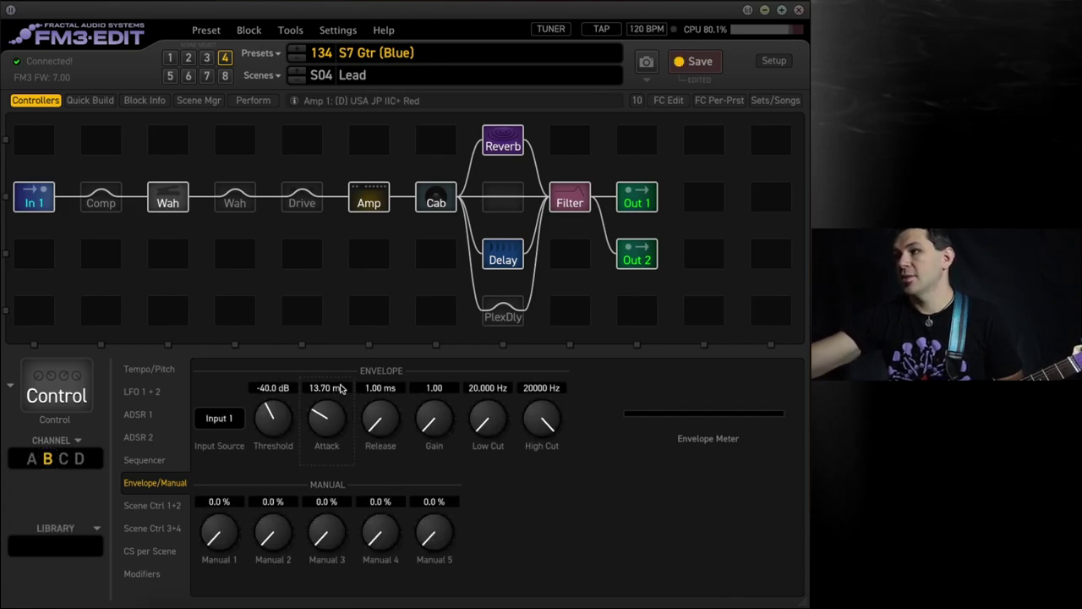
Step: Set the envelope Release to 6.70 ms, enter 1.7 for Gain, and raise Threshold to -40 dB
{"action": "double_click", "coordinate": [377, 388]}
{"action": "type", "text": "6.7"}
{"action": "key", "text": "Return"}
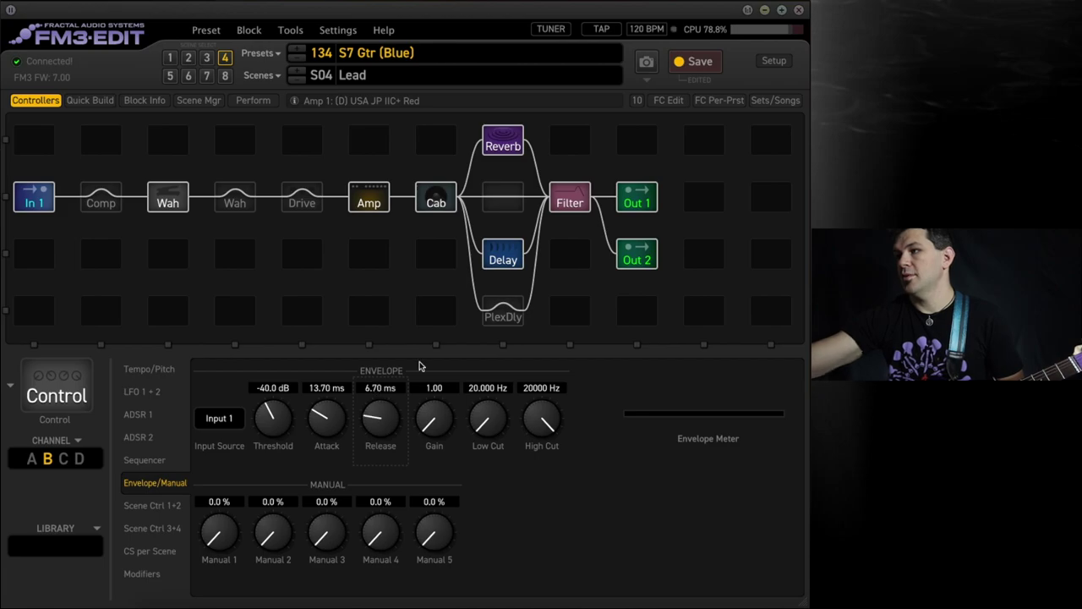
{"action": "double_click", "coordinate": [434, 387]}
{"action": "type", "text": "1.7"}
{"action": "key", "text": "Return"}
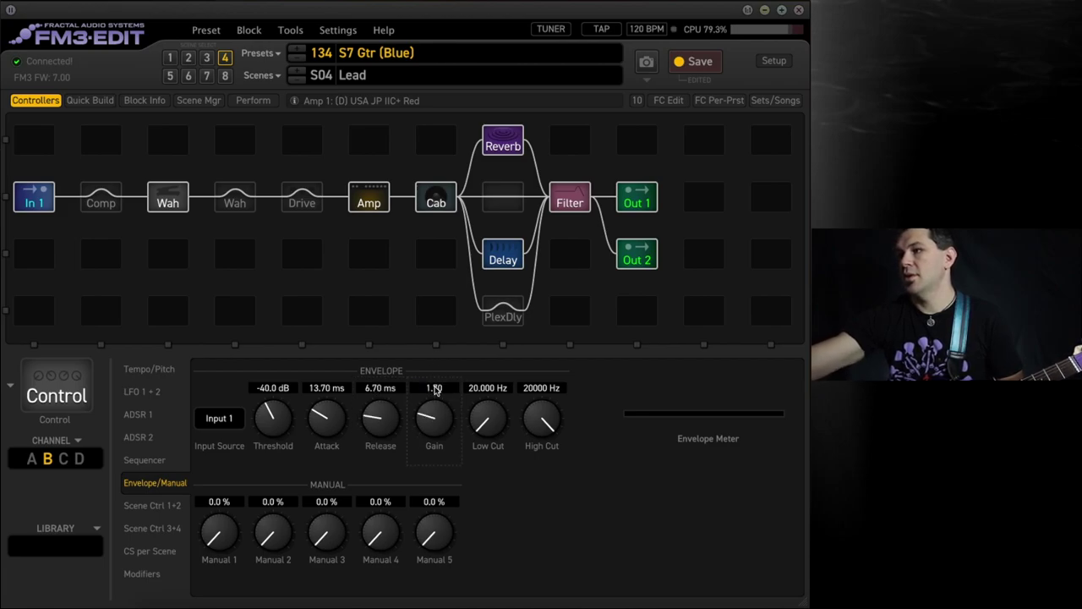
{"action": "left_click_drag", "start_coordinate": [272, 417], "coordinate": [279, 355]}
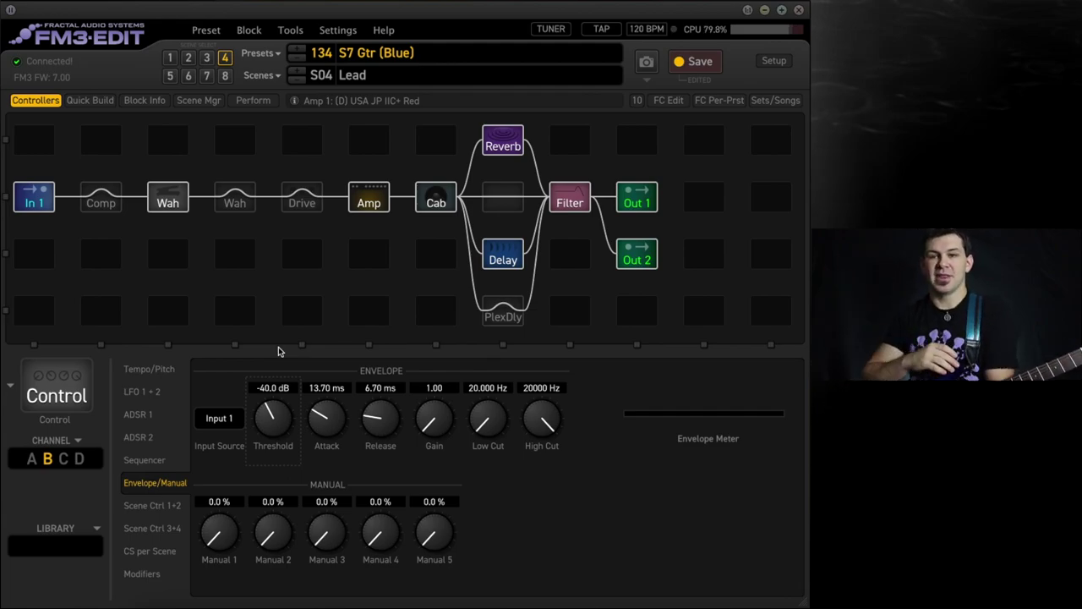
Step: Engage the Wah on the Clean scene and adjust the envelope Threshold, Attack and Release knobs
{"action": "left_click", "coordinate": [170, 57]}
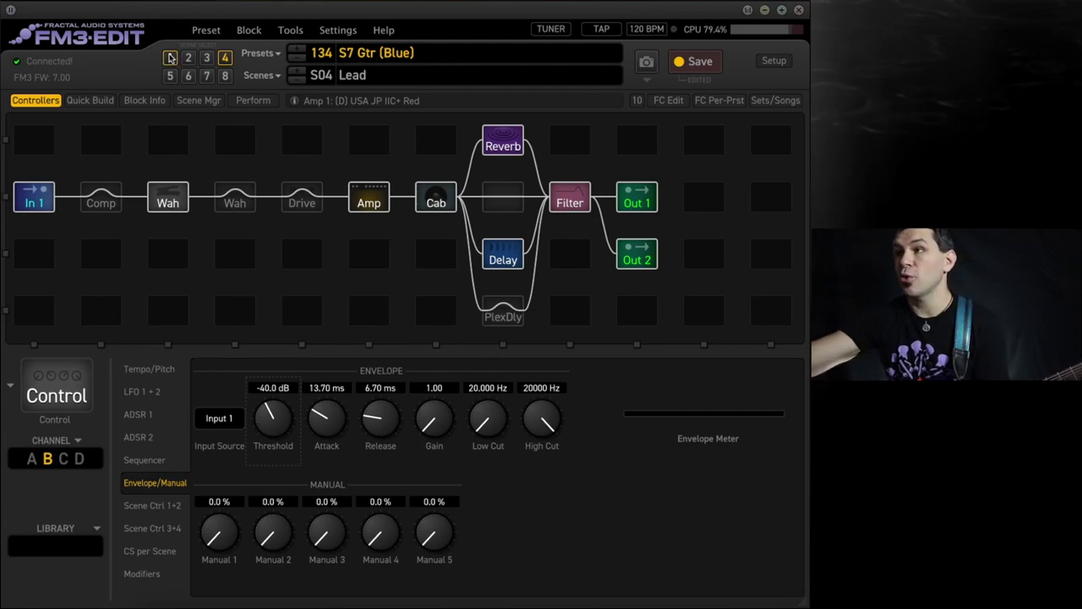
{"action": "left_click", "coordinate": [165, 201]}
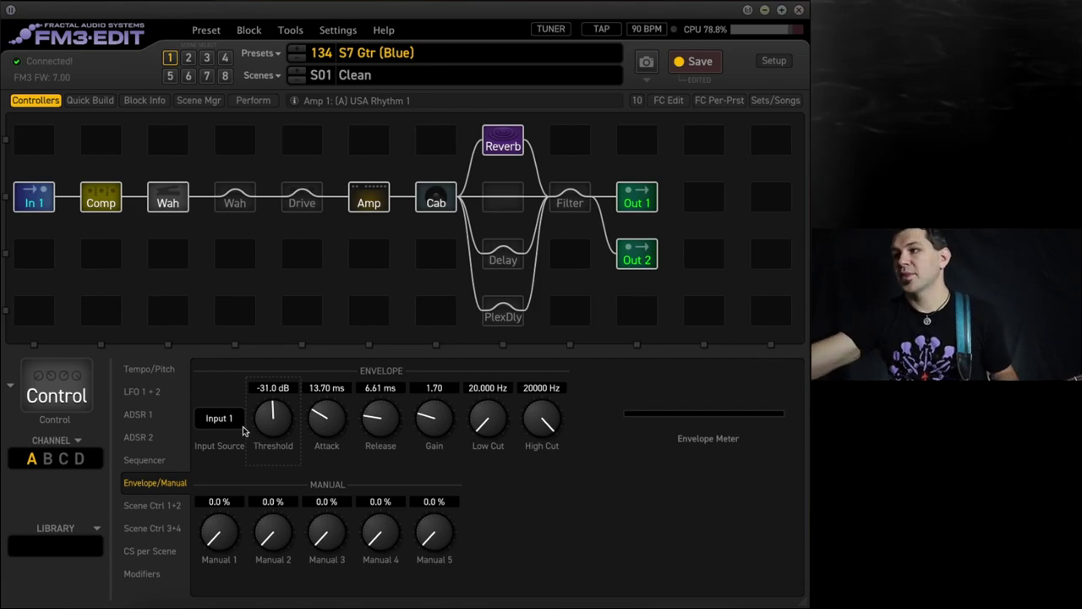
{"action": "left_click_drag", "start_coordinate": [266, 421], "coordinate": [272, 455]}
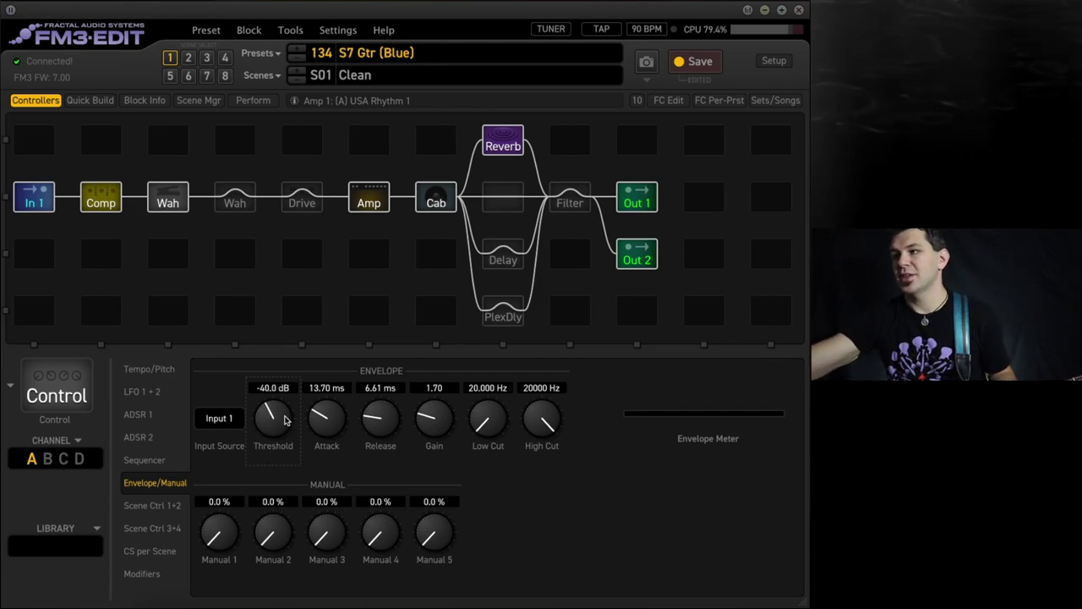
{"action": "left_click_drag", "start_coordinate": [285, 420], "coordinate": [273, 344]}
{"action": "left_click_drag", "start_coordinate": [326, 417], "coordinate": [324, 326]}
{"action": "left_click_drag", "start_coordinate": [381, 418], "coordinate": [374, 308]}
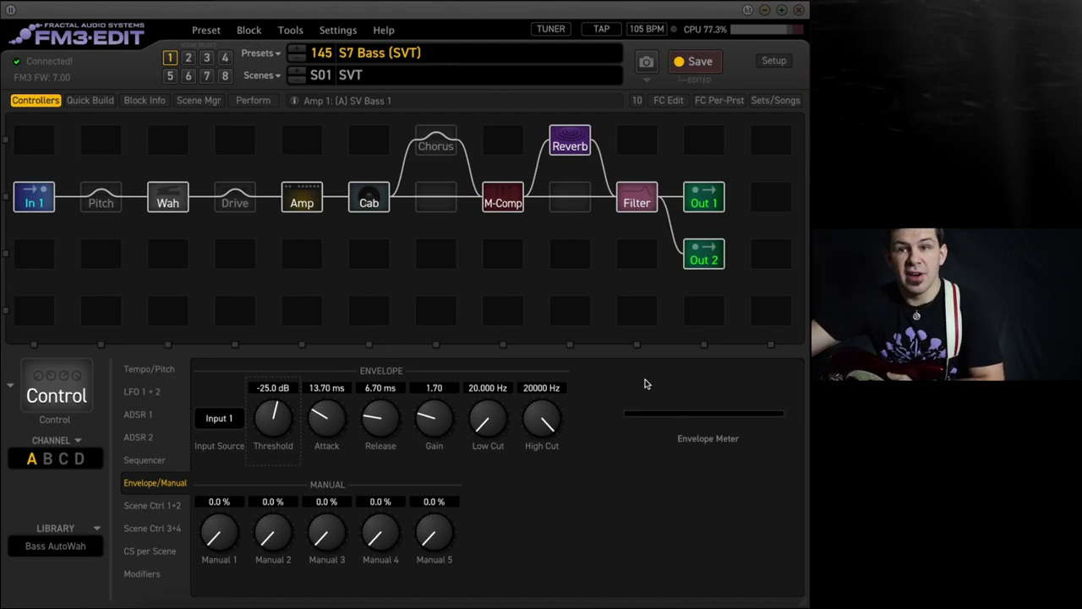
Step: Show the bass preset's Cry Babe wah and check its Control follows the Envelope Follower
{"action": "left_click", "coordinate": [171, 198]}
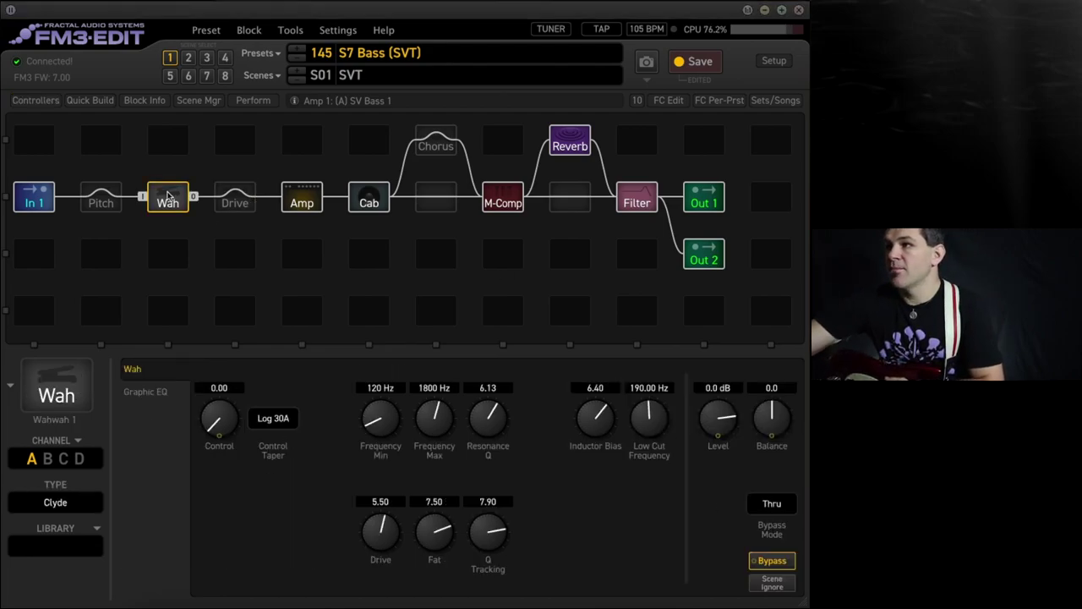
{"action": "left_click", "coordinate": [220, 429]}
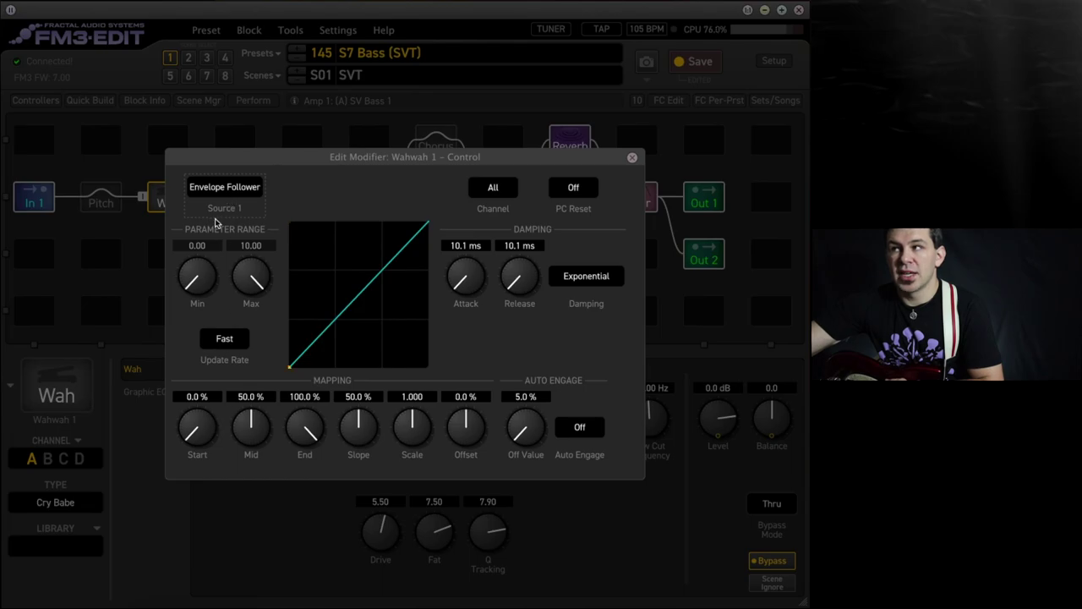
{"action": "left_click", "coordinate": [157, 297]}
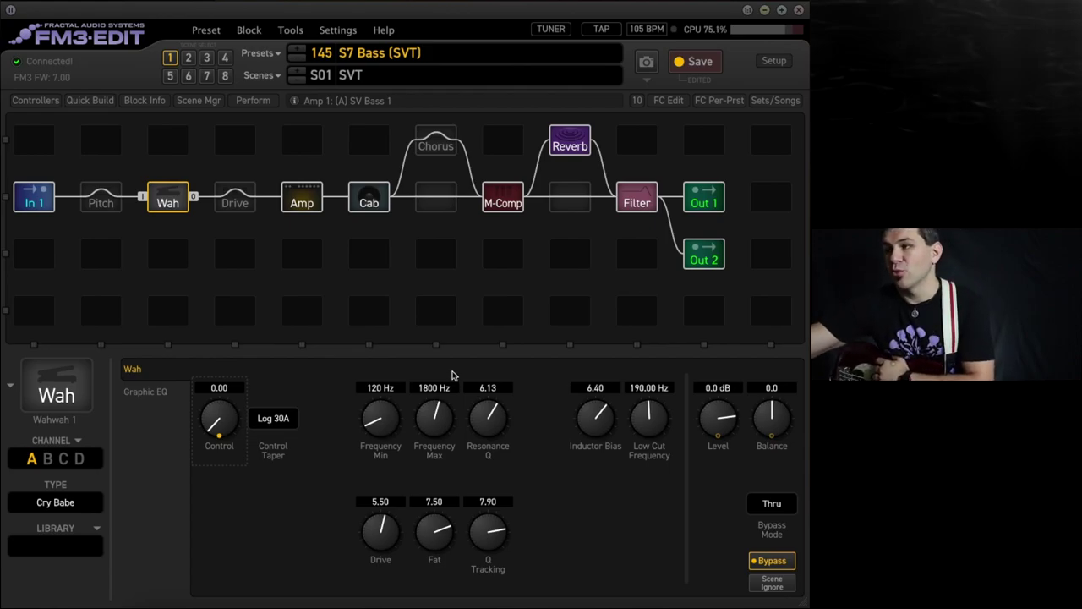
Step: Enter 315 Hz for Frequency Min and 2112 Hz for Frequency Max
{"action": "double_click", "coordinate": [399, 387]}
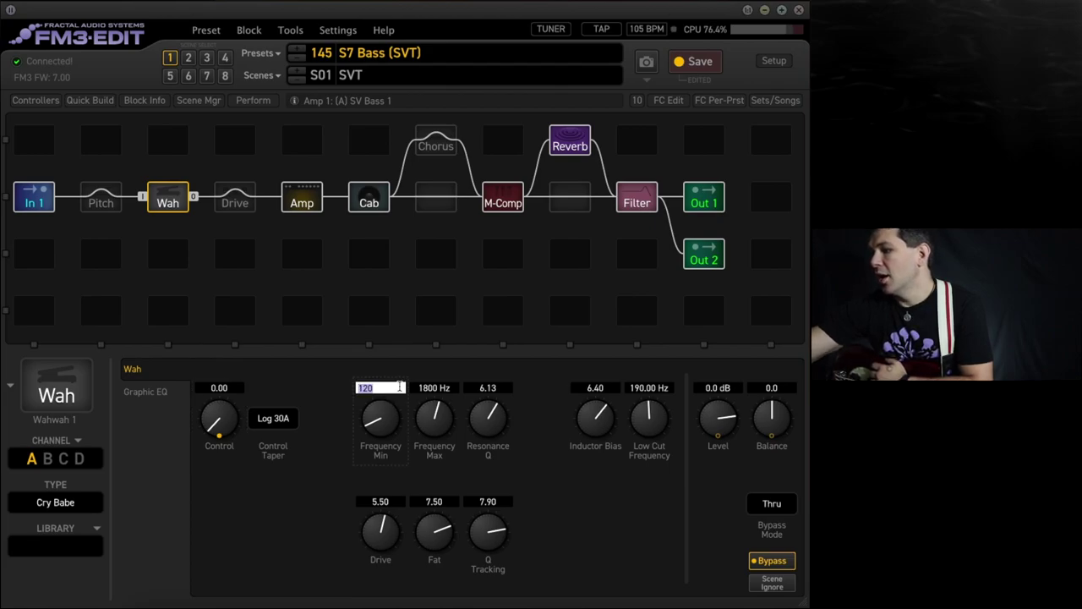
{"action": "type", "text": "315"}
{"action": "key", "text": "Return"}
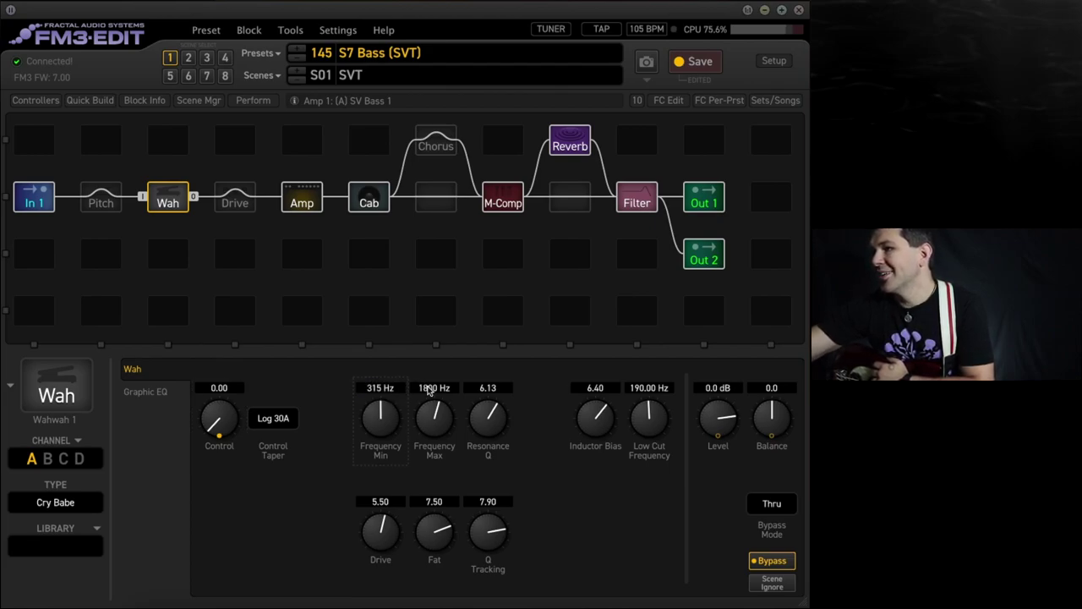
{"action": "double_click", "coordinate": [430, 387]}
{"action": "type", "text": "2112"}
{"action": "key", "text": "Return"}
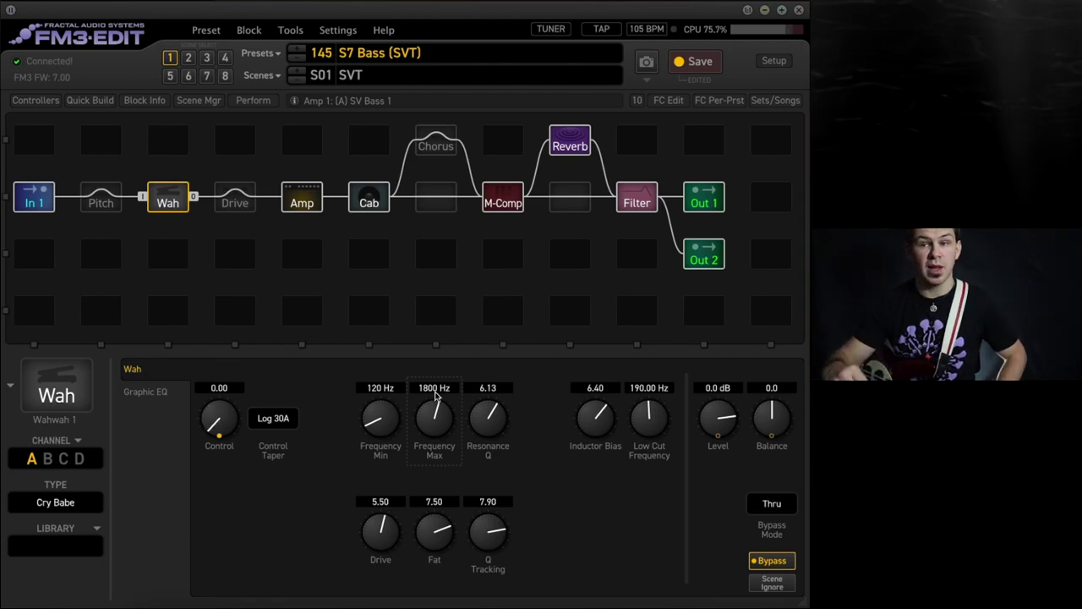
Step: Change the wah's Frequency Min to 250 Hz and Frequency Max to 2000 Hz
{"action": "double_click", "coordinate": [377, 388]}
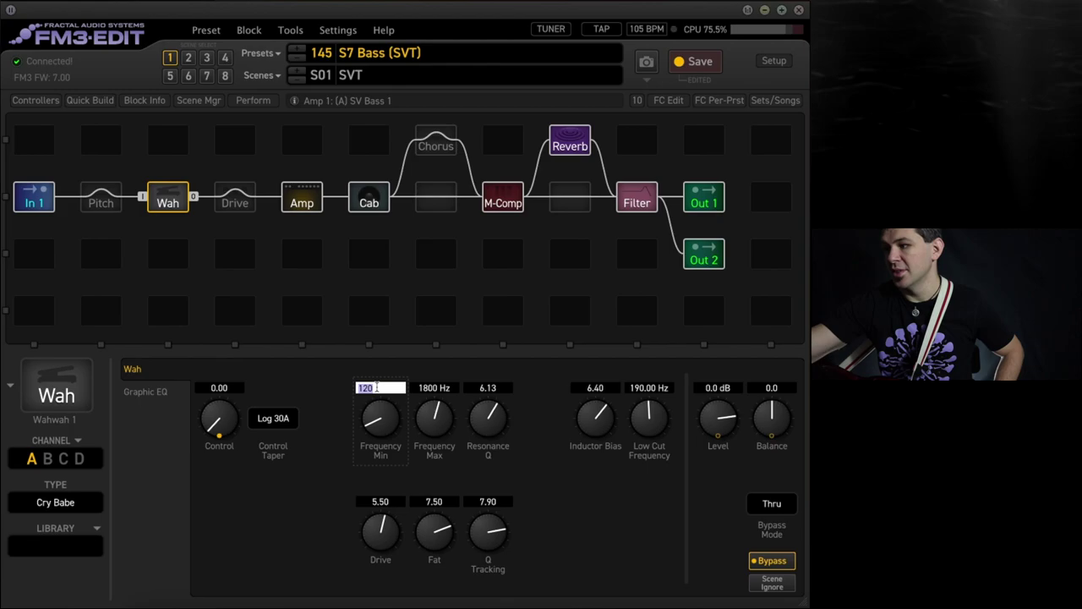
{"action": "type", "text": "250"}
{"action": "key", "text": "Return"}
{"action": "double_click", "coordinate": [439, 389]}
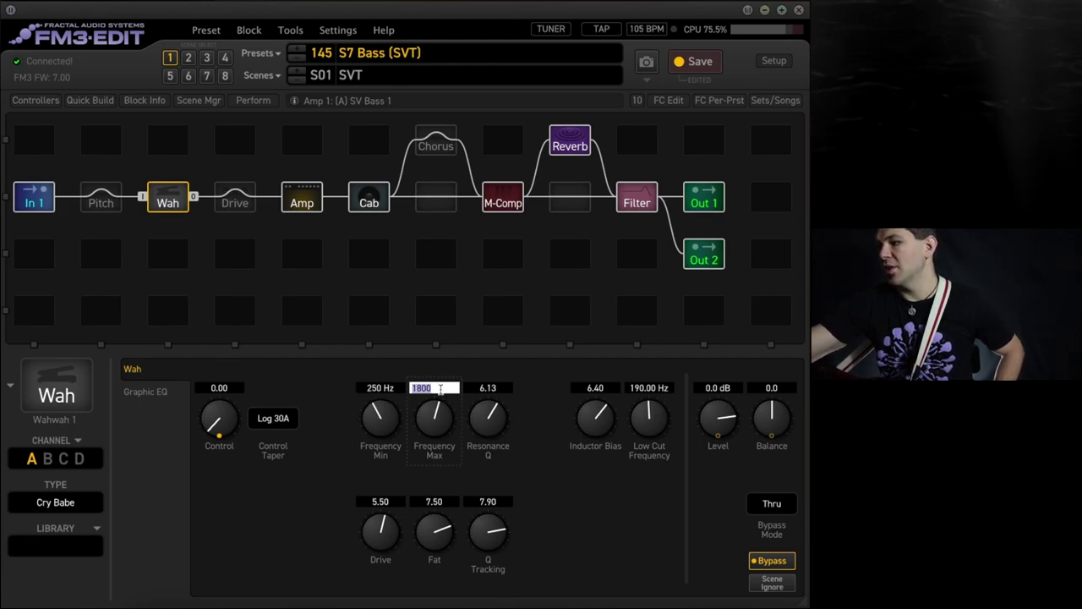
{"action": "type", "text": "2000"}
{"action": "key", "text": "Return"}
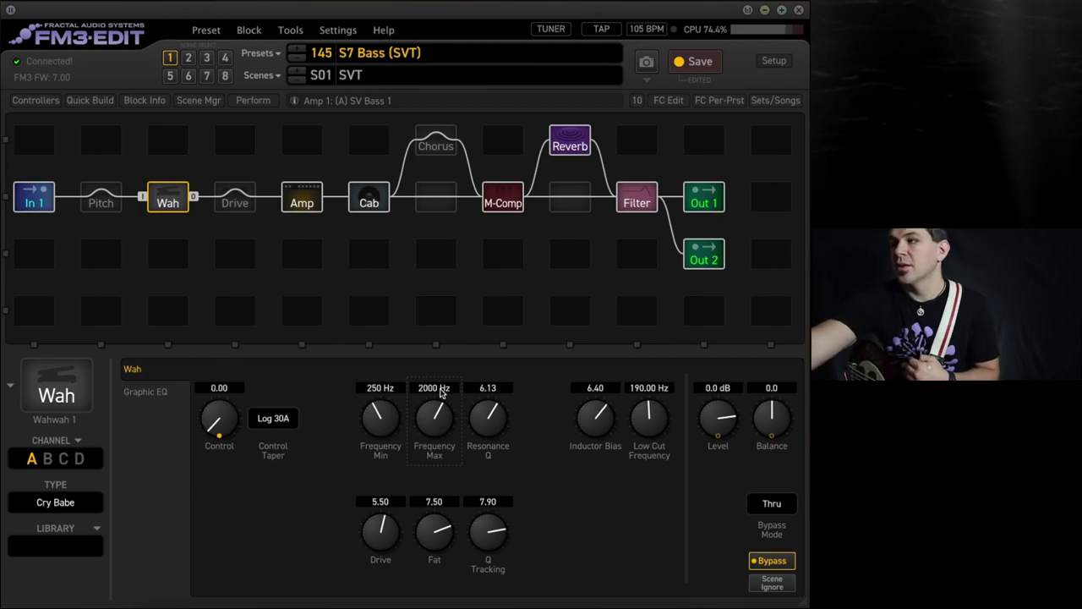
Step: Show the bass envelope follower settings and test Threshold, returning it to -25 dB
{"action": "left_click", "coordinate": [35, 100]}
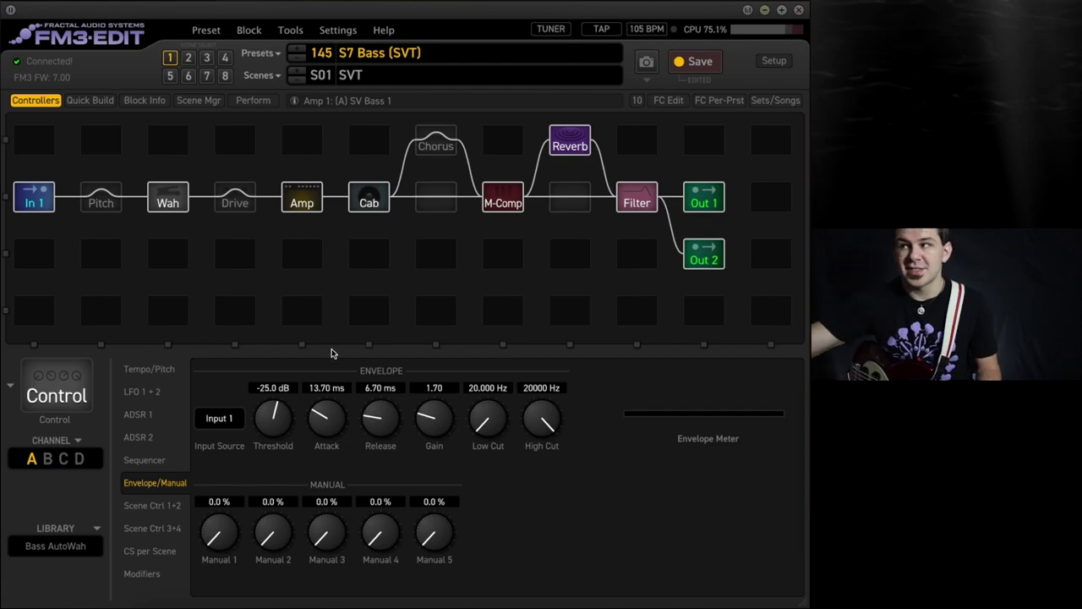
{"action": "left_click_drag", "start_coordinate": [263, 422], "coordinate": [260, 388]}
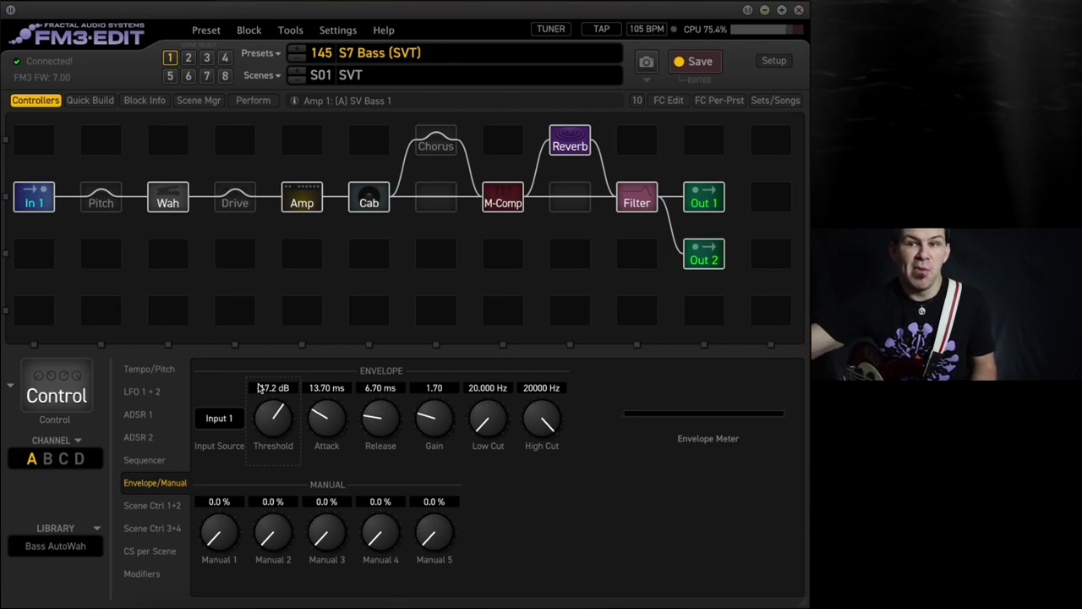
{"action": "left_click_drag", "start_coordinate": [250, 420], "coordinate": [274, 483]}
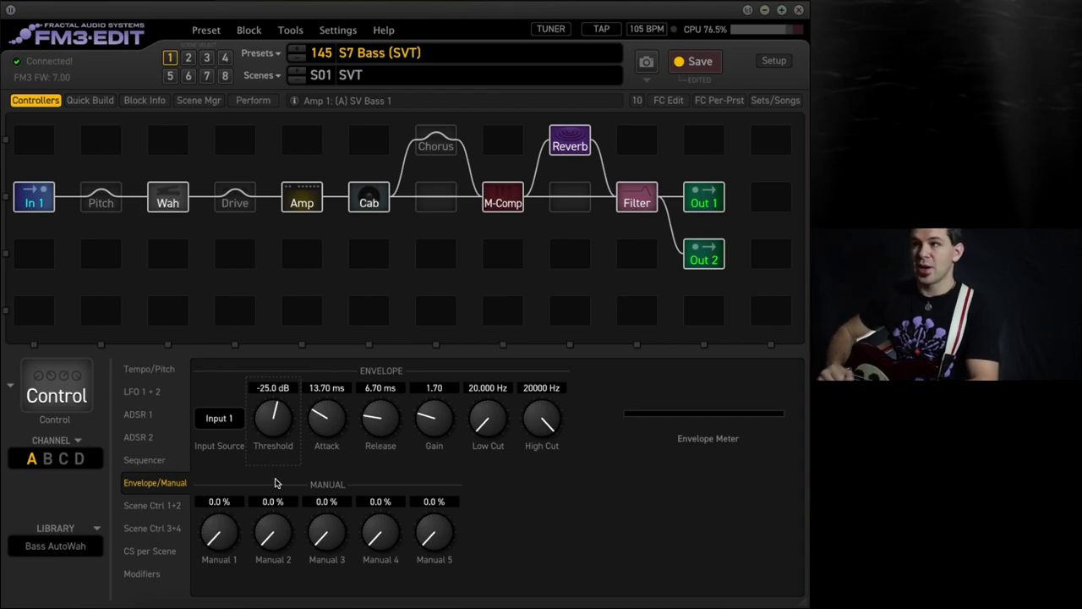
Step: Set the bass wah Control's Envelope Follower modifier to Min 10.00 and Max 0.00
{"action": "left_click", "coordinate": [178, 201]}
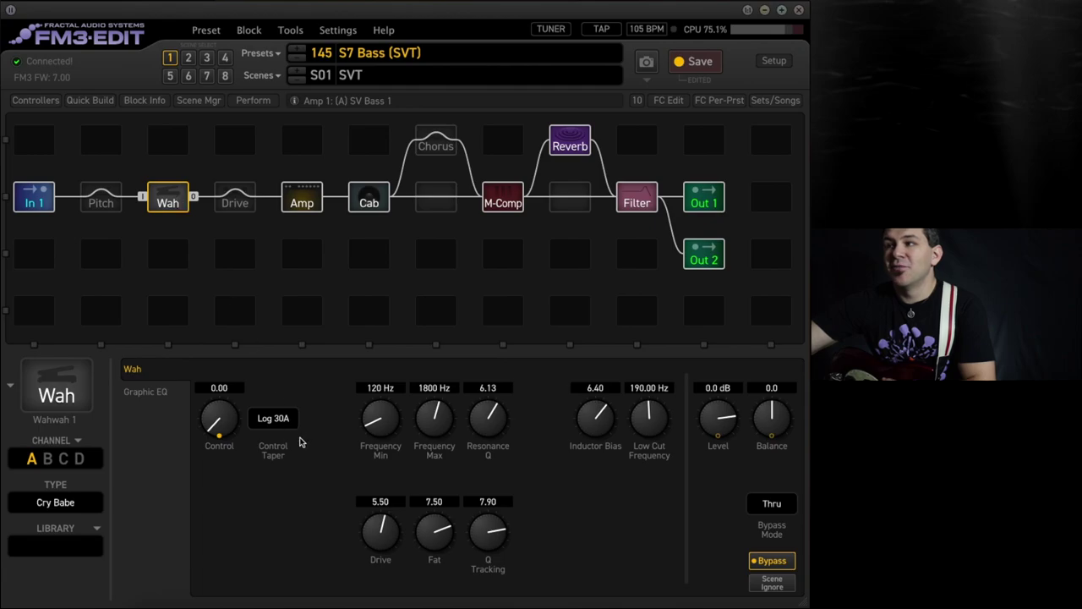
{"action": "double_click", "coordinate": [221, 416]}
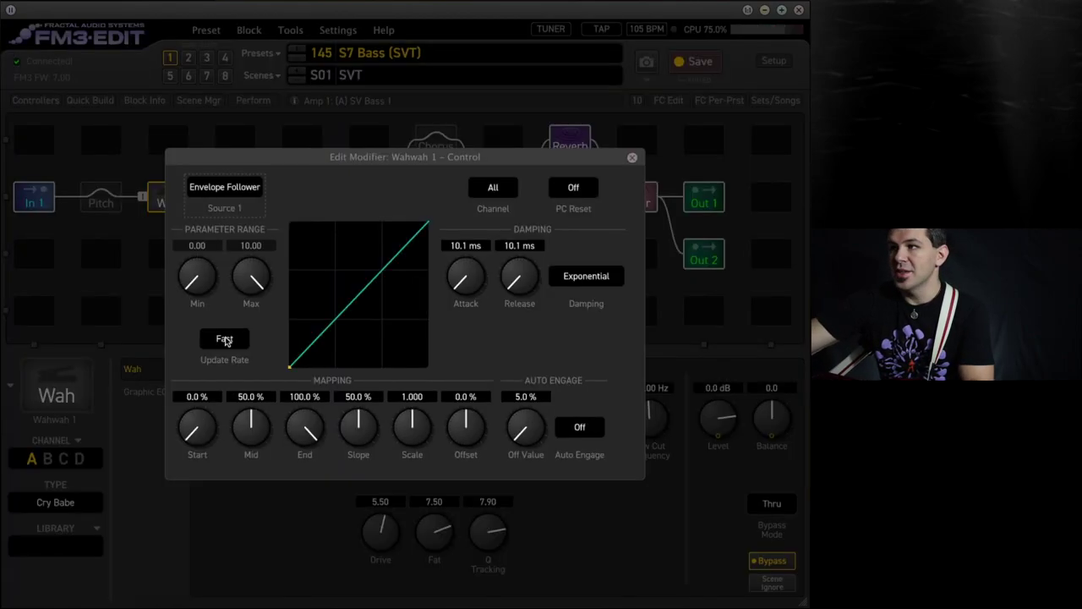
{"action": "left_click_drag", "start_coordinate": [214, 287], "coordinate": [214, 237]}
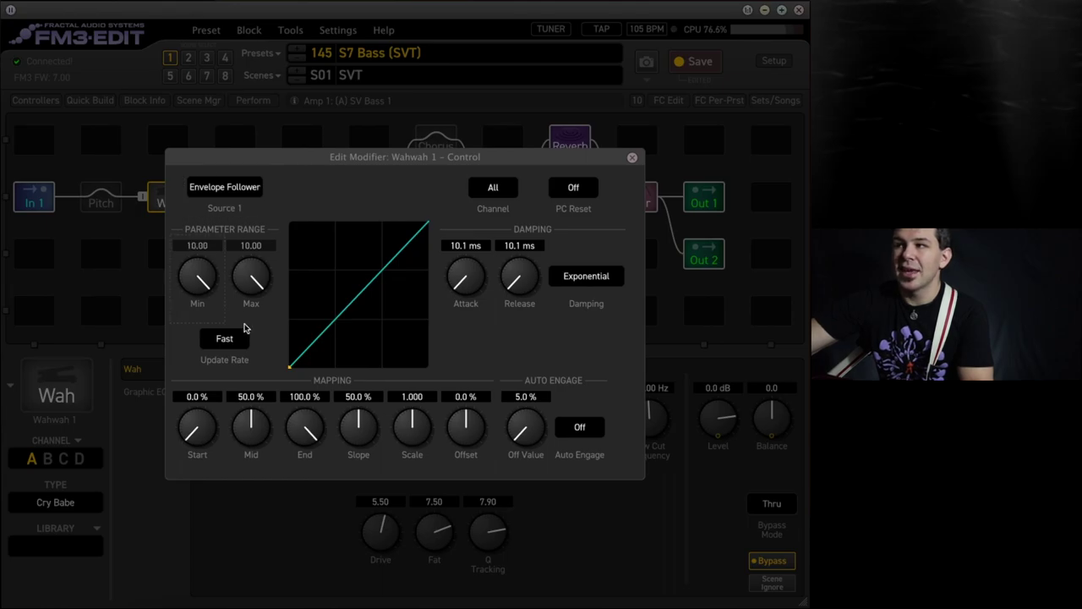
{"action": "left_click_drag", "start_coordinate": [254, 286], "coordinate": [253, 334]}
{"action": "left_click", "coordinate": [216, 560]}
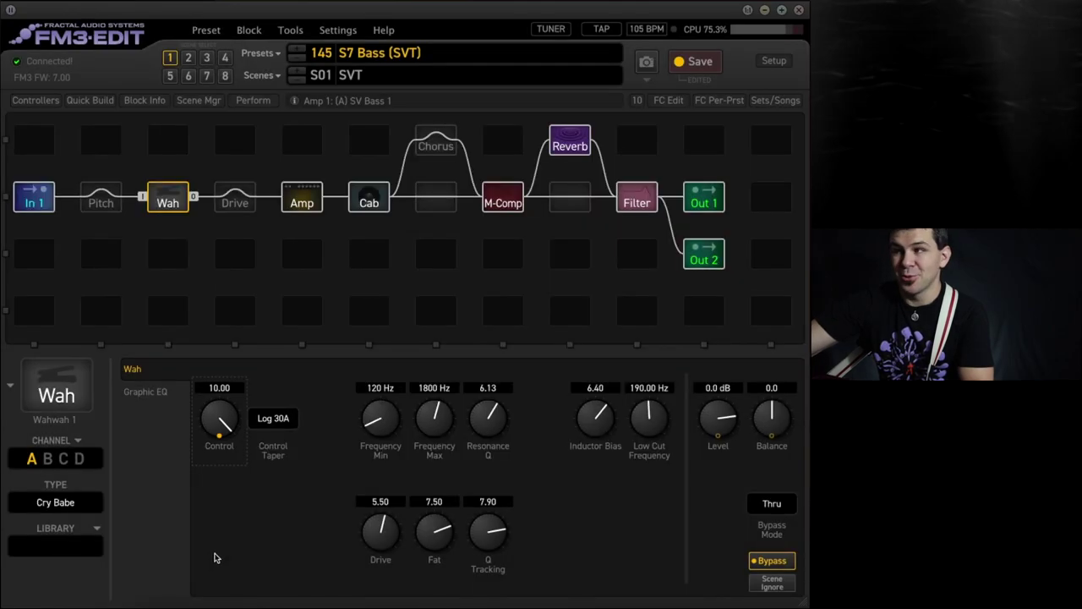